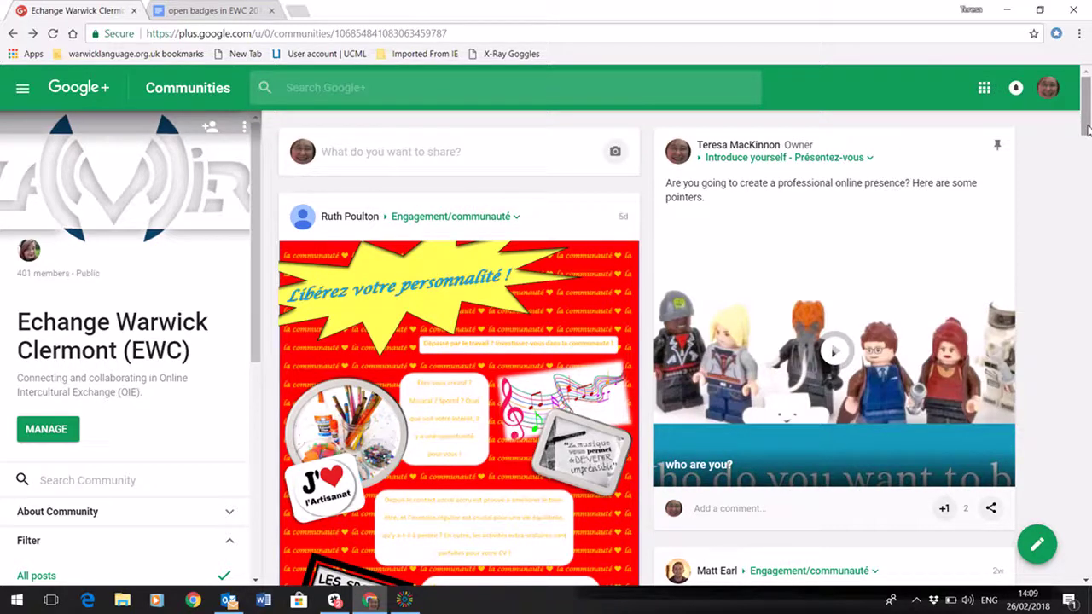
Switch to the open badges in EWC 2017-18 document and scroll to the CMC1 row's Claim link
click(204, 12)
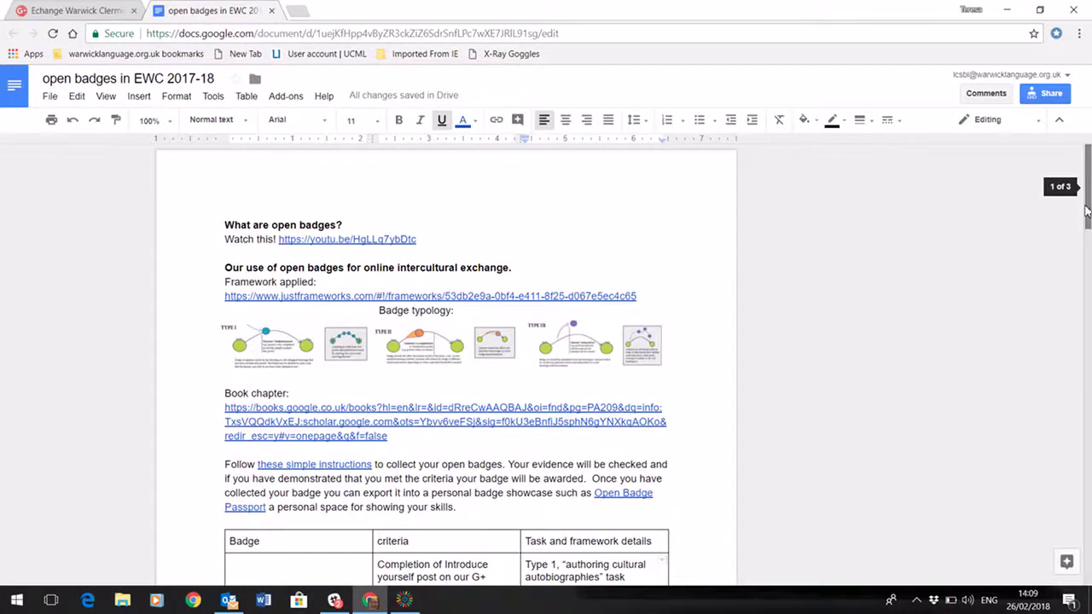
scroll(1087, 211, down, 1)
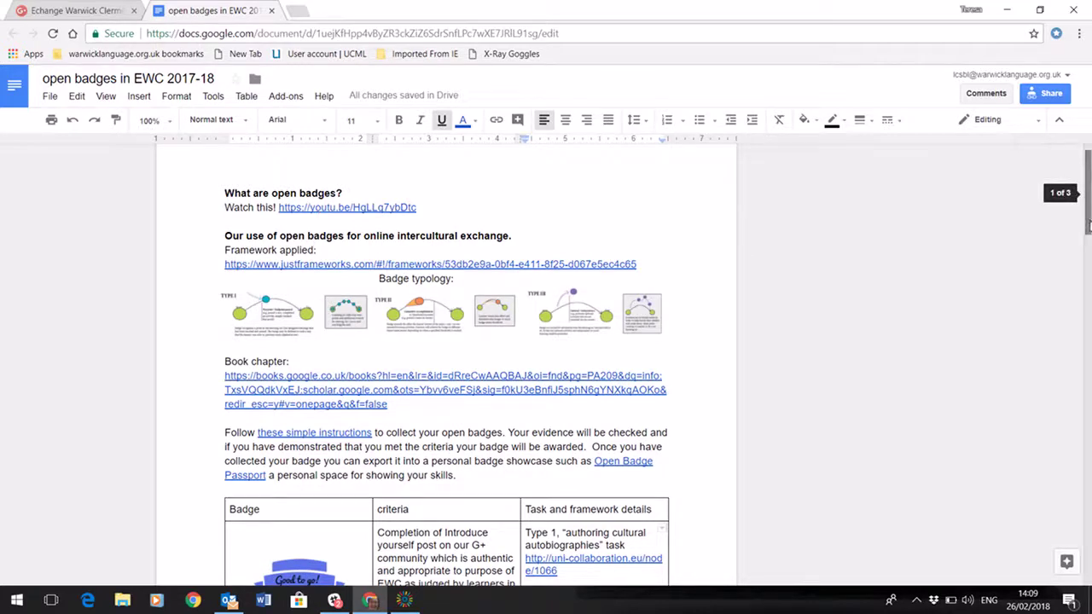
drag(1087, 225, 1088, 239)
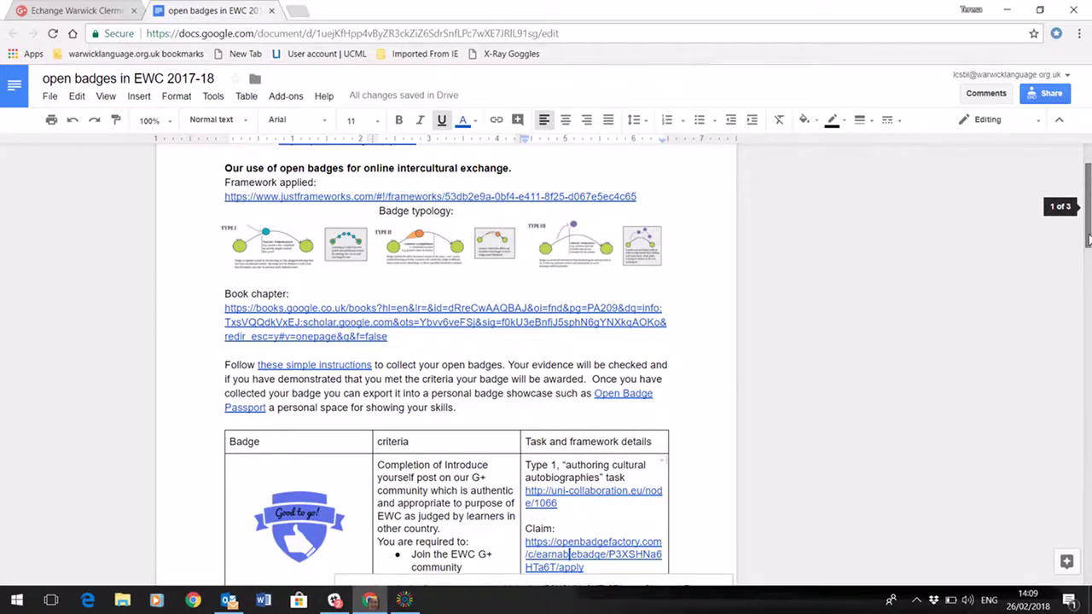
drag(1088, 239, 1089, 500)
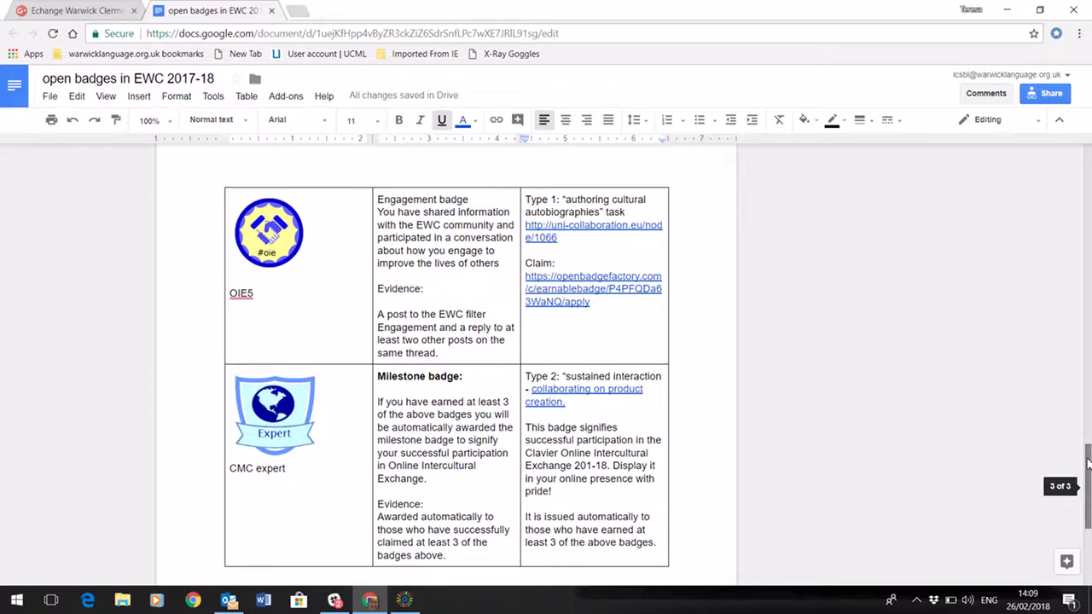
drag(1087, 464, 1088, 214)
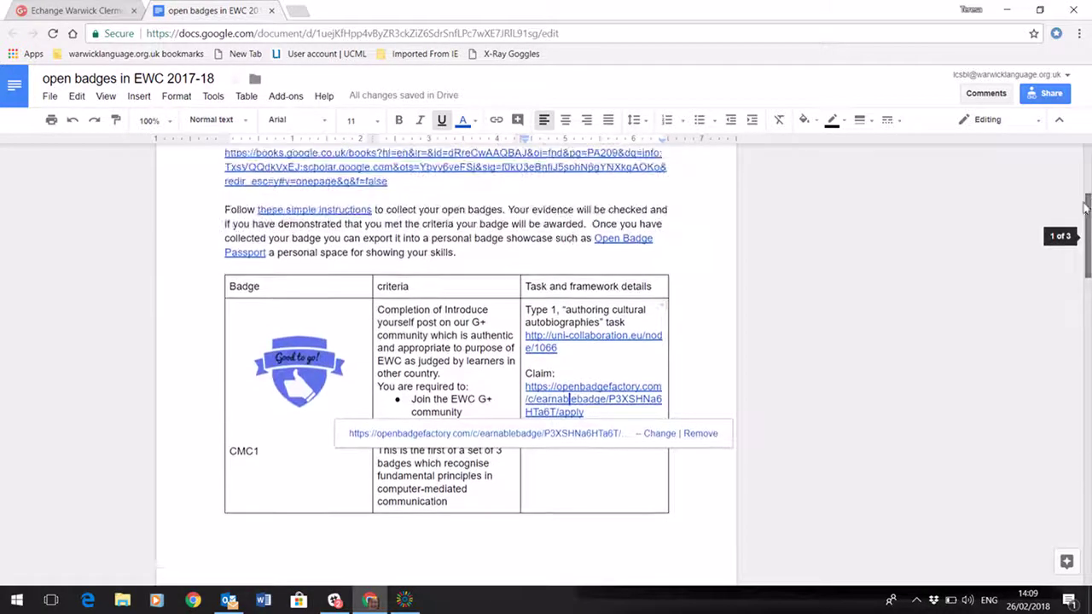
click(486, 386)
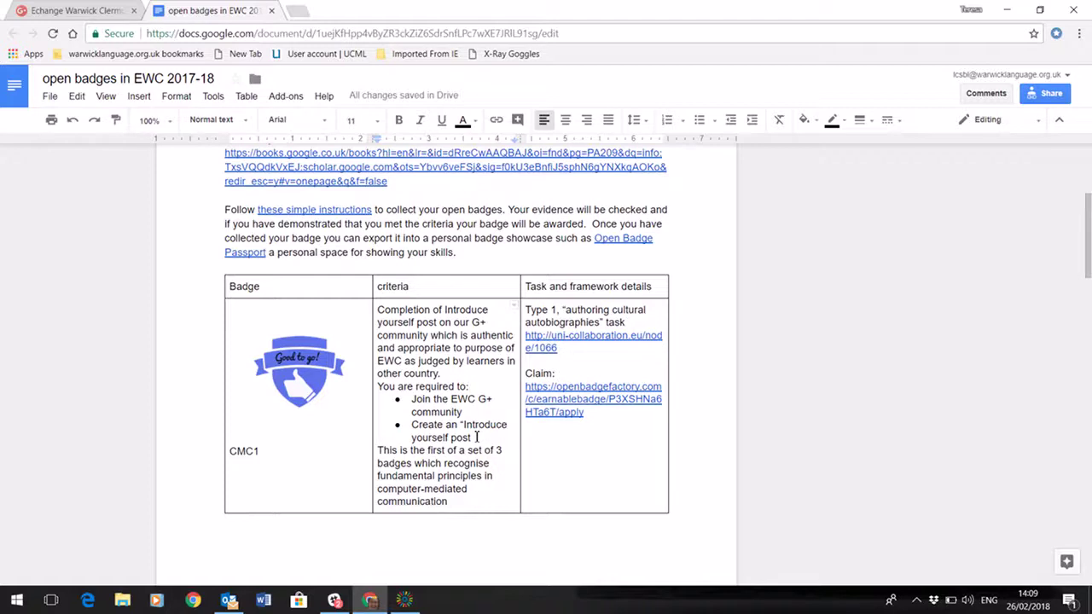
Back on the EWC community page, search the community for the member's full name
click(49, 12)
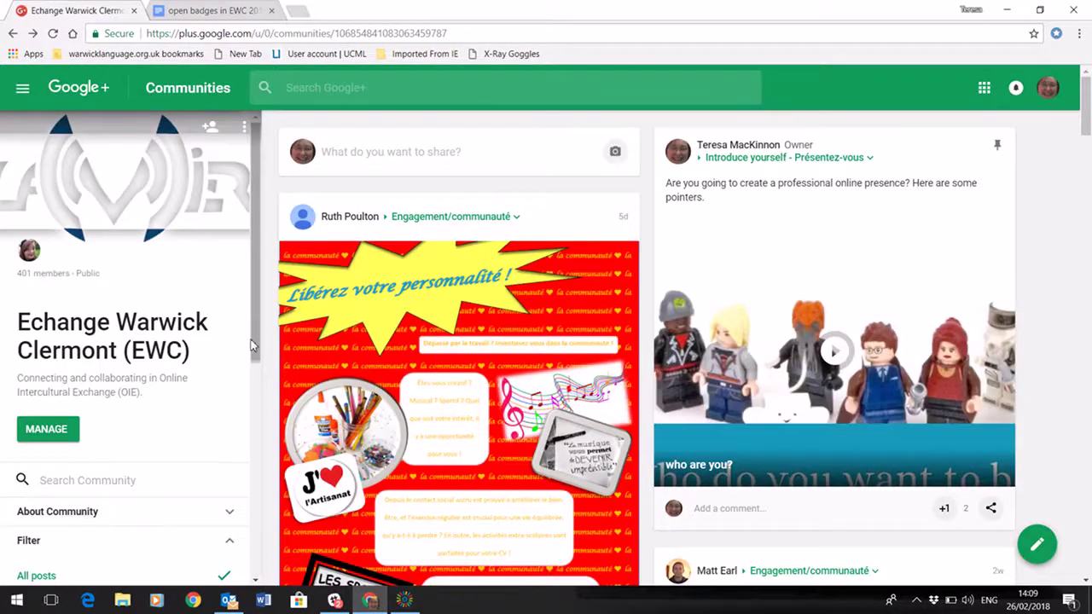
drag(252, 347, 259, 403)
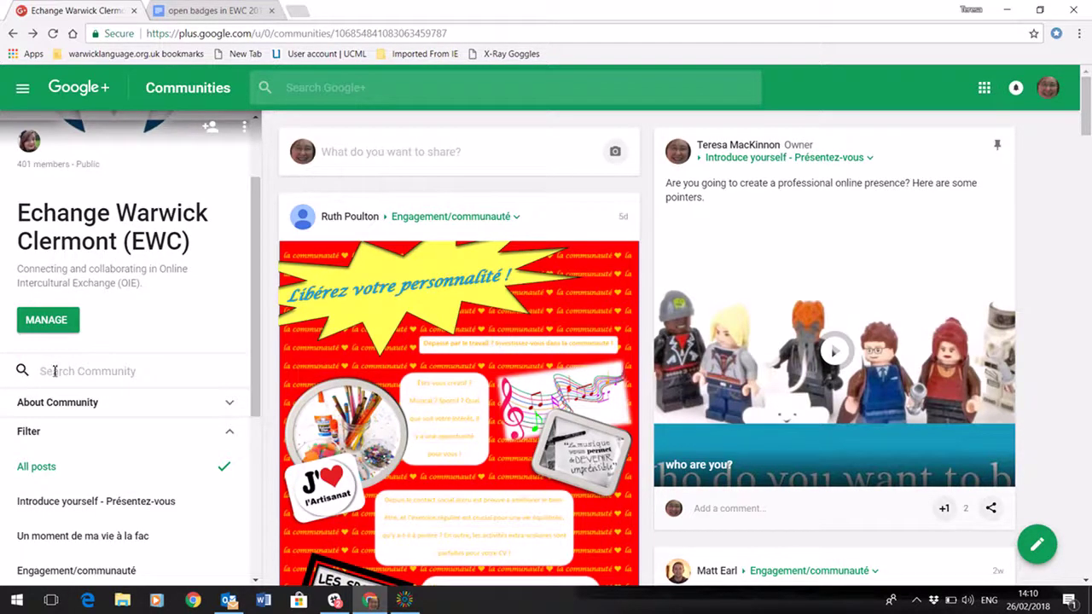
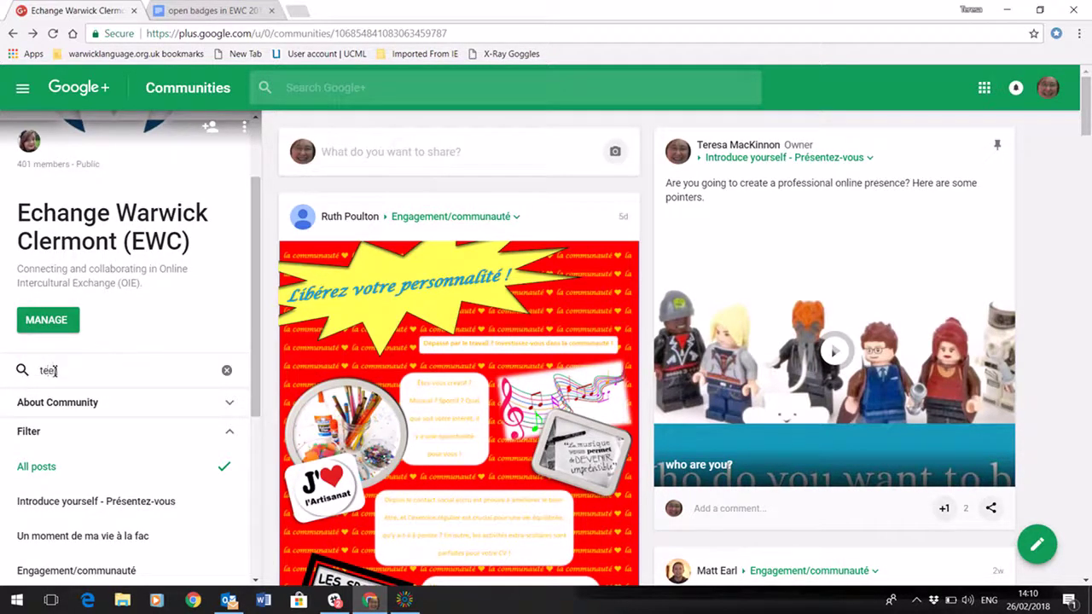
key(Return)
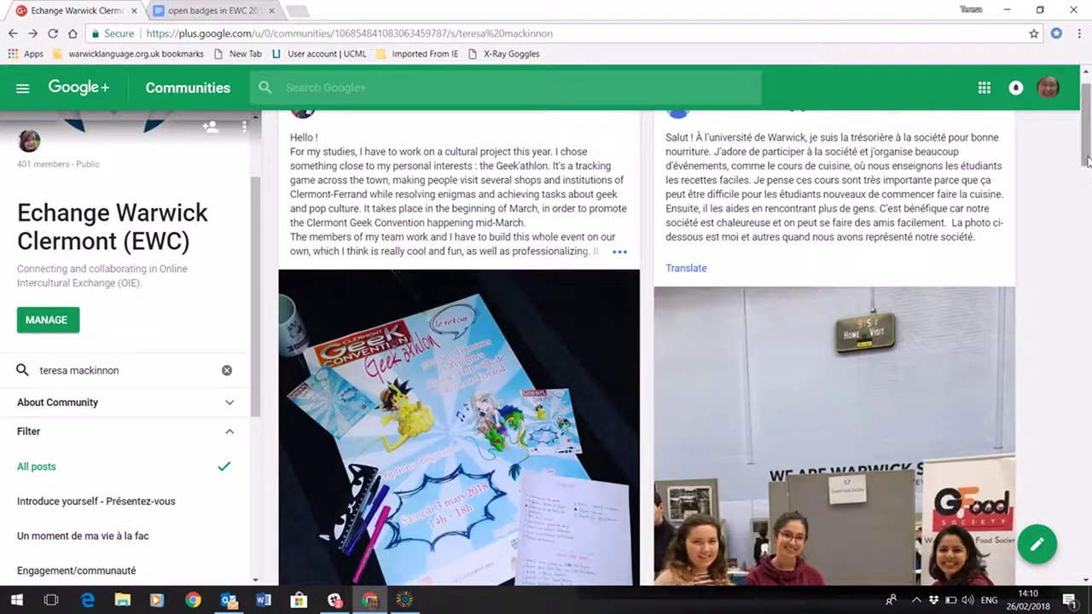
Scroll the member's search results down to the Friday Beginners Accelerated team-photo post
drag(1088, 160, 1088, 227)
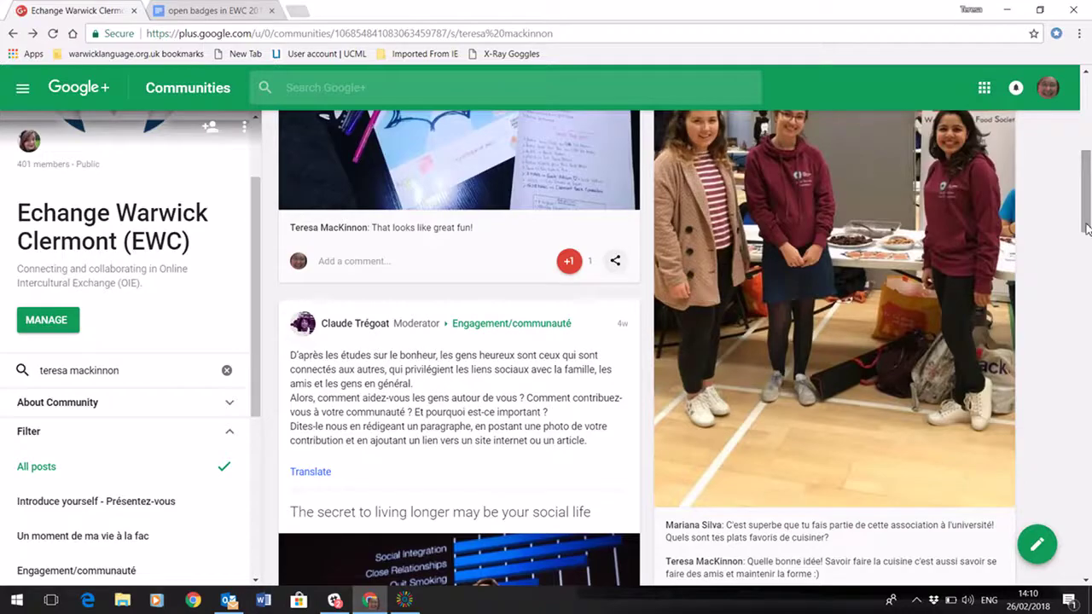
scroll(1088, 228, down, 10)
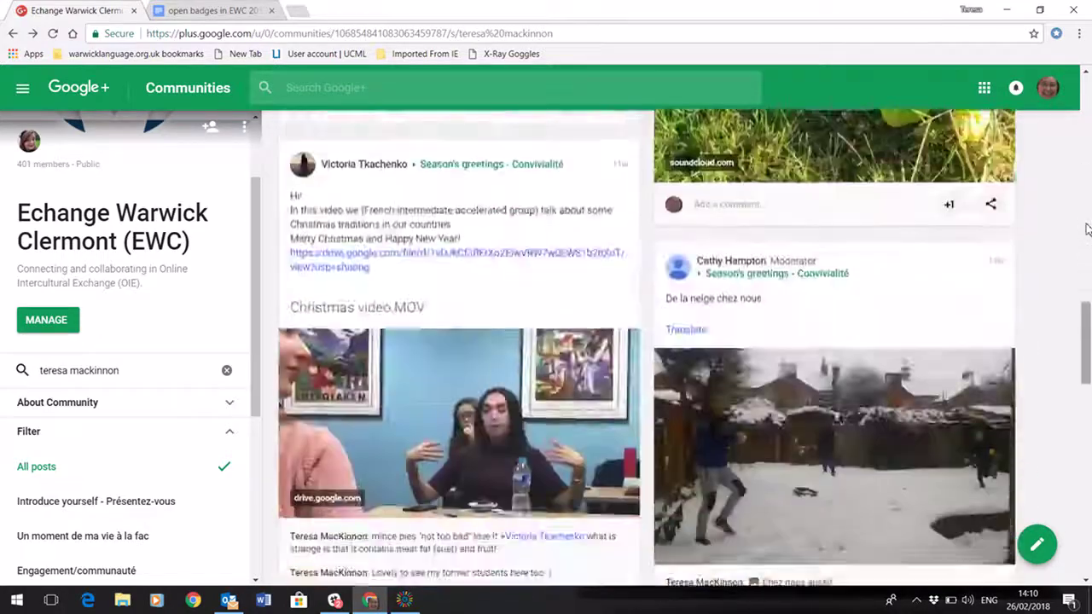
scroll(1088, 228, down, 15)
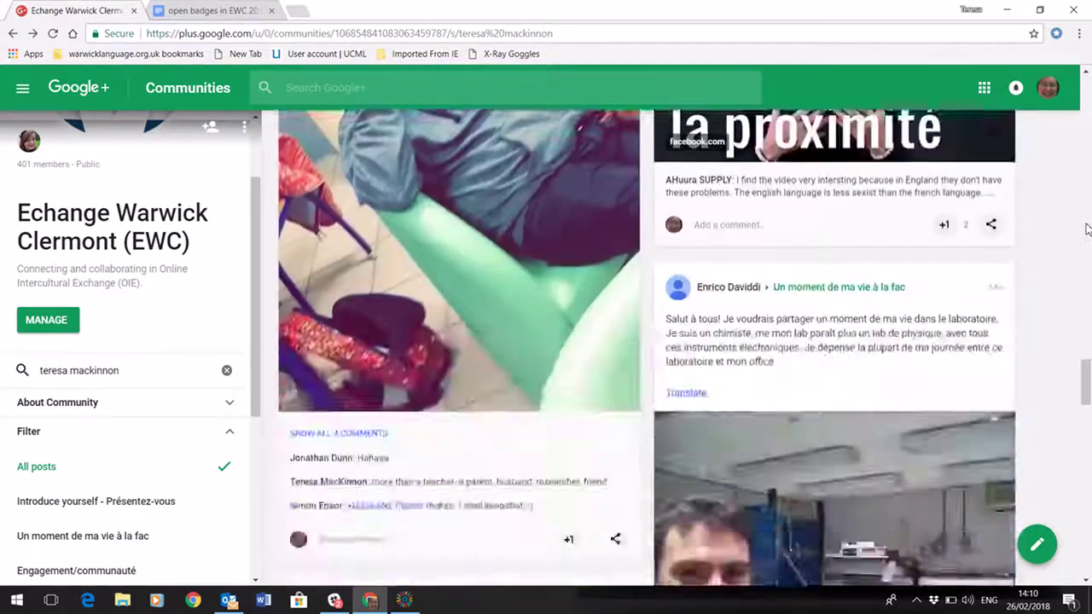
scroll(1088, 227, down, 15)
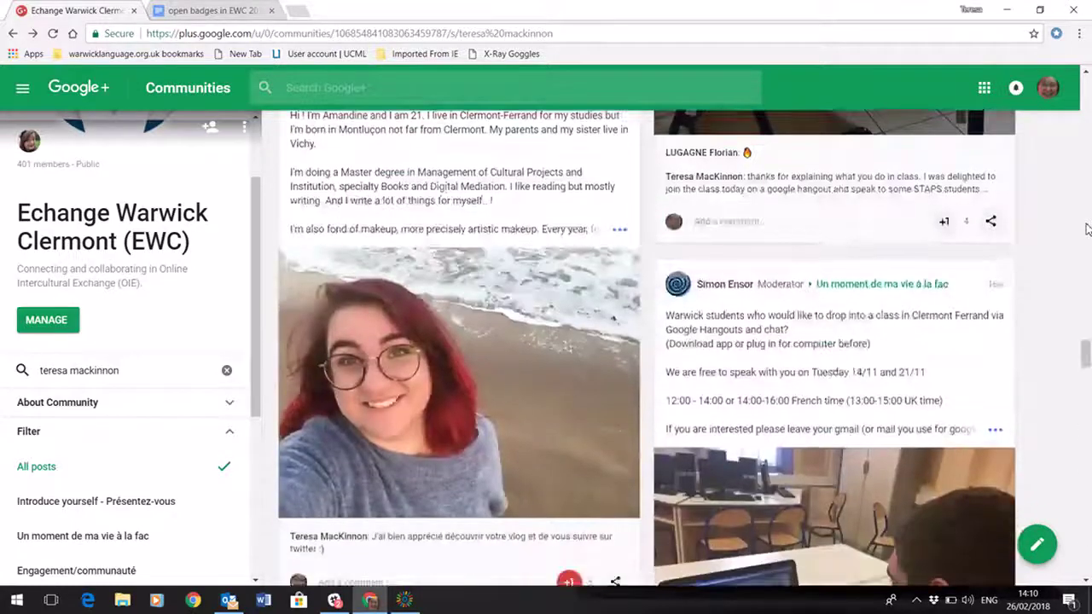
scroll(1088, 227, down, 10)
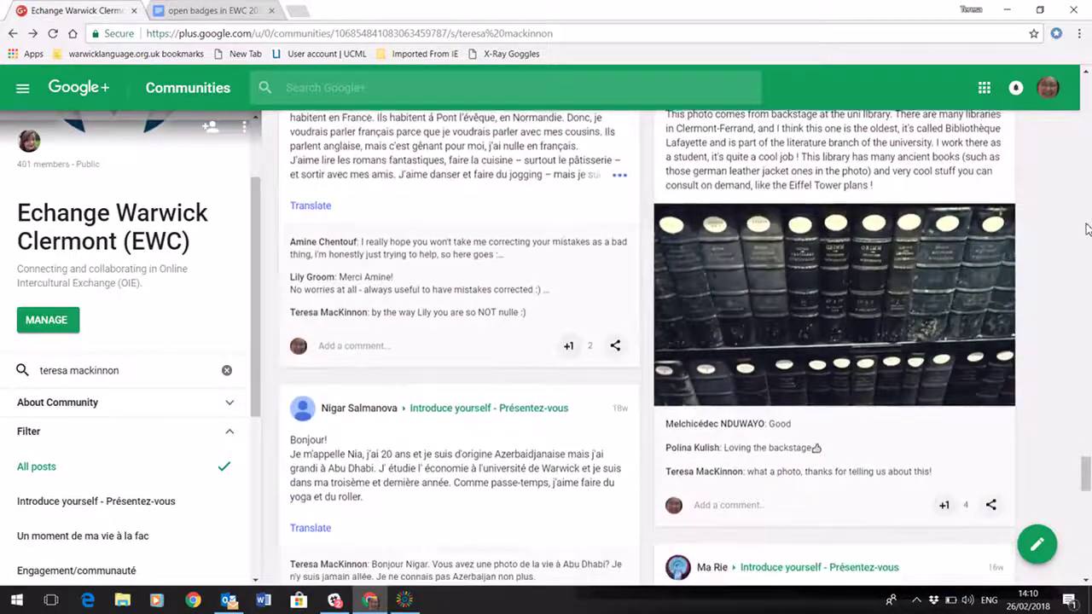
scroll(1088, 228, down, 3)
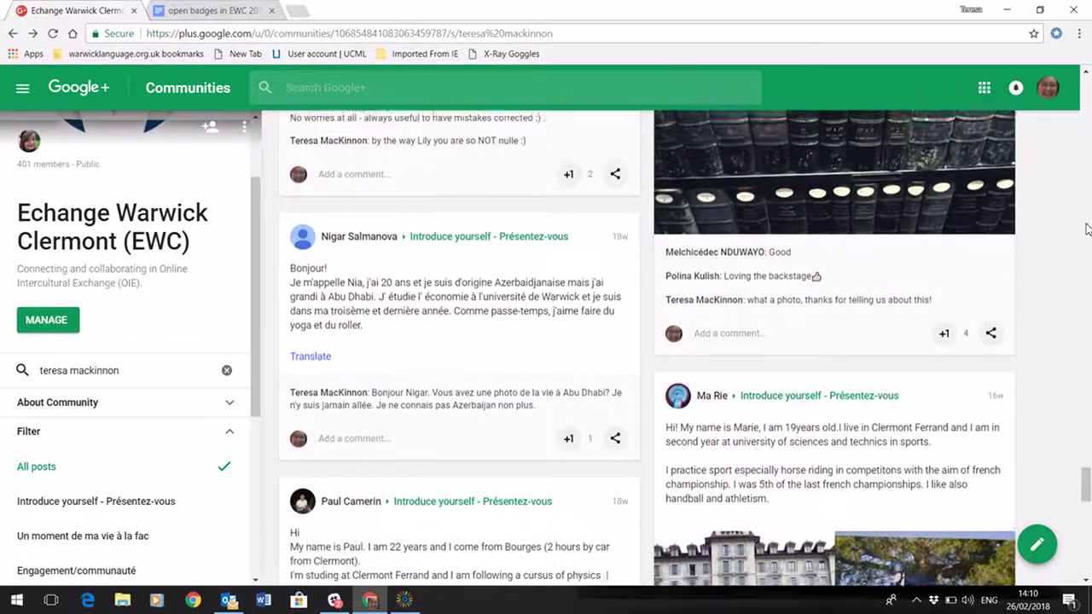
scroll(1088, 228, down, 8)
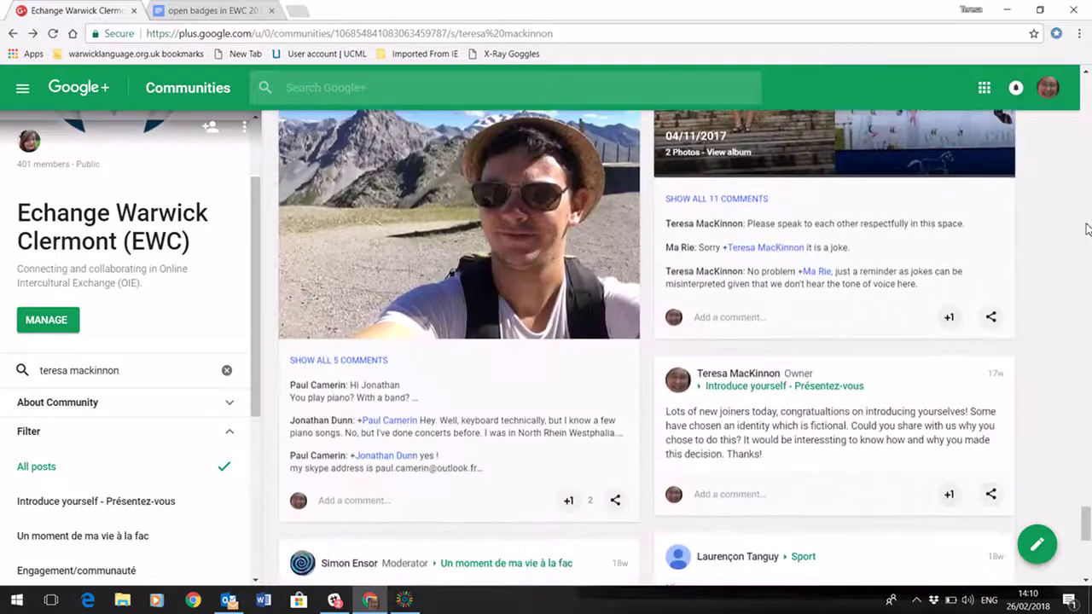
scroll(1088, 228, down, 9)
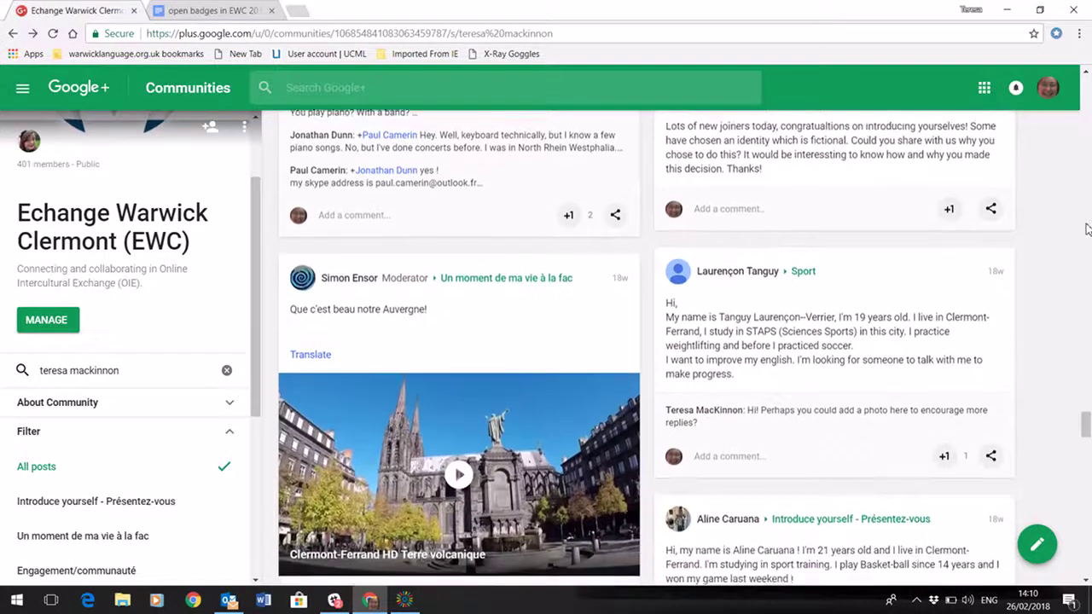
scroll(1088, 228, down, 3)
scroll(1088, 227, up, 4)
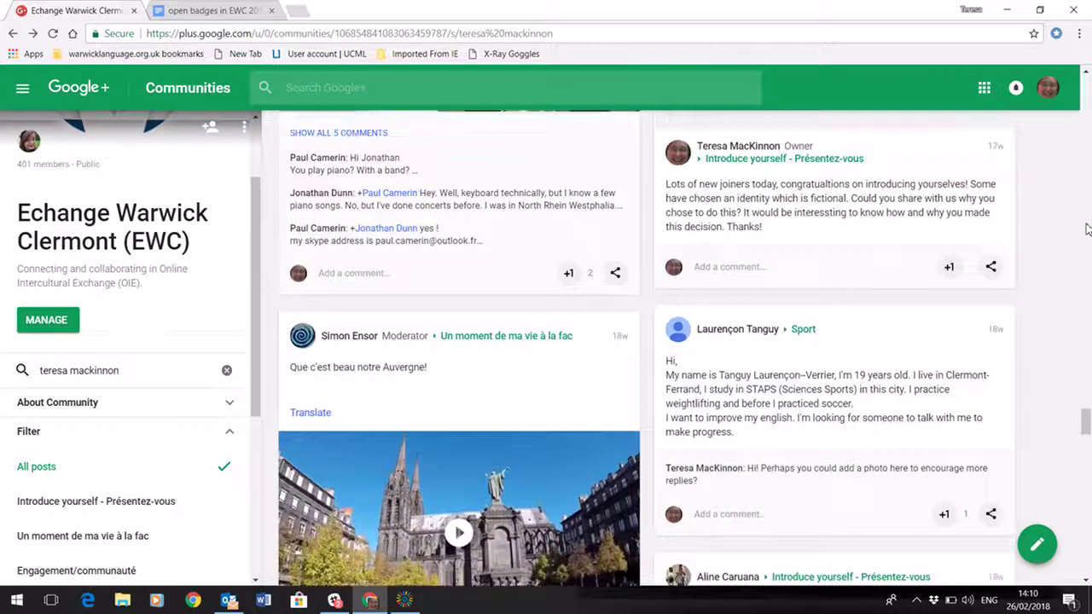
scroll(1087, 228, down, 18)
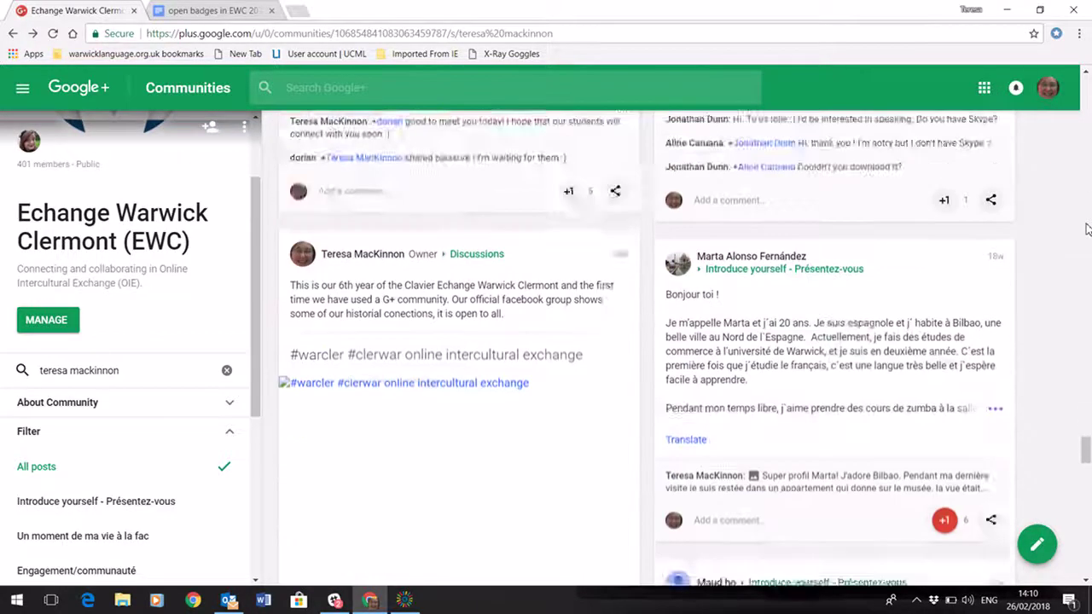
scroll(1088, 227, down, 15)
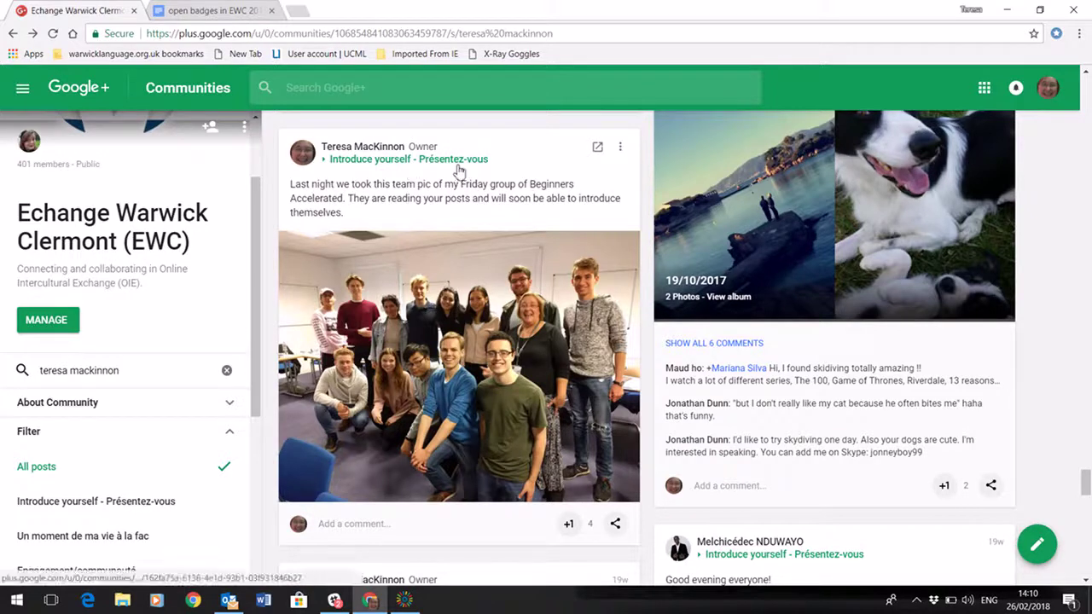
Open the team-photo post on its own page, copy its URL, and return to the badges document
click(600, 152)
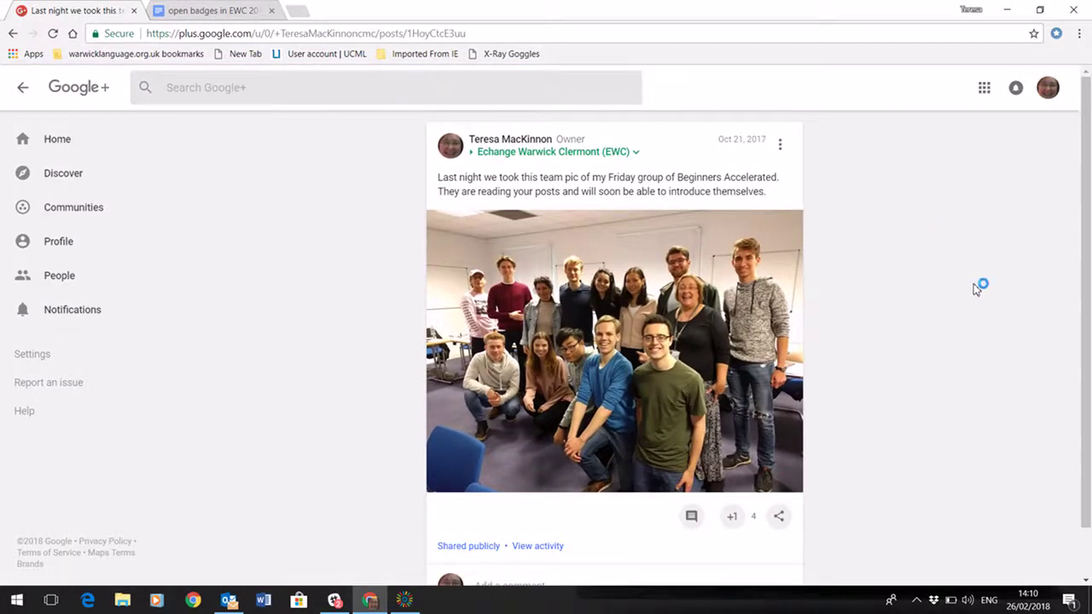
click(333, 33)
right_click(333, 33)
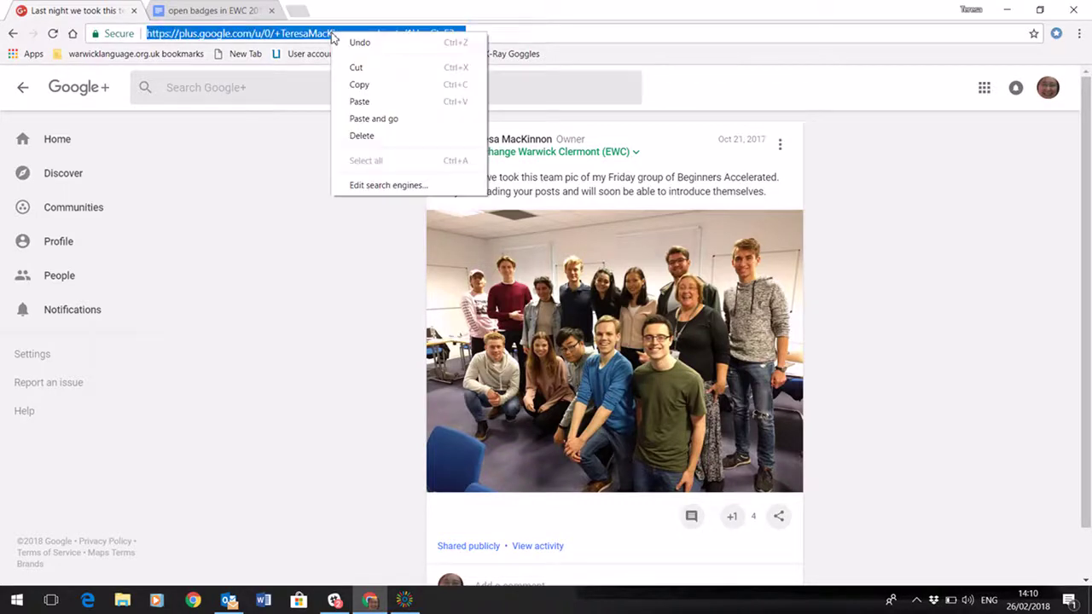
click(357, 84)
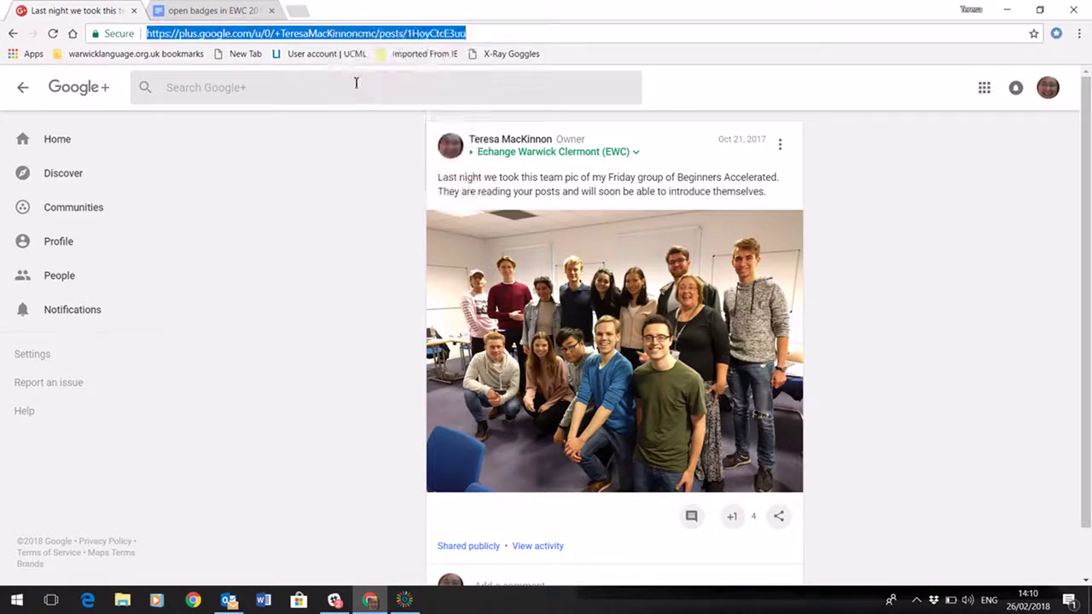
click(214, 11)
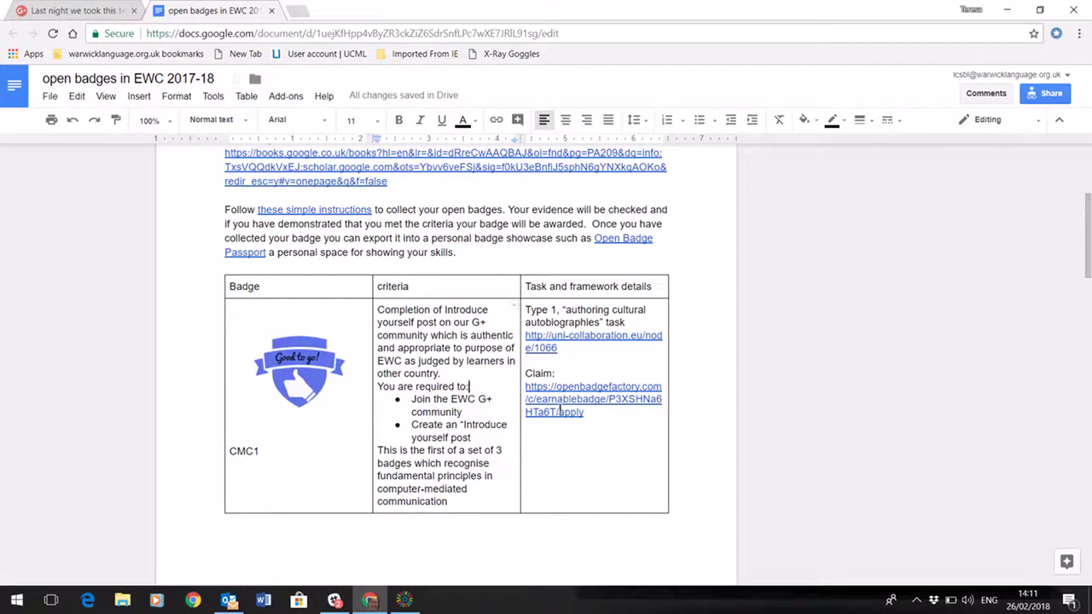
Open the CMC1 row's Claim link in a new tab via its context menu
right_click(559, 407)
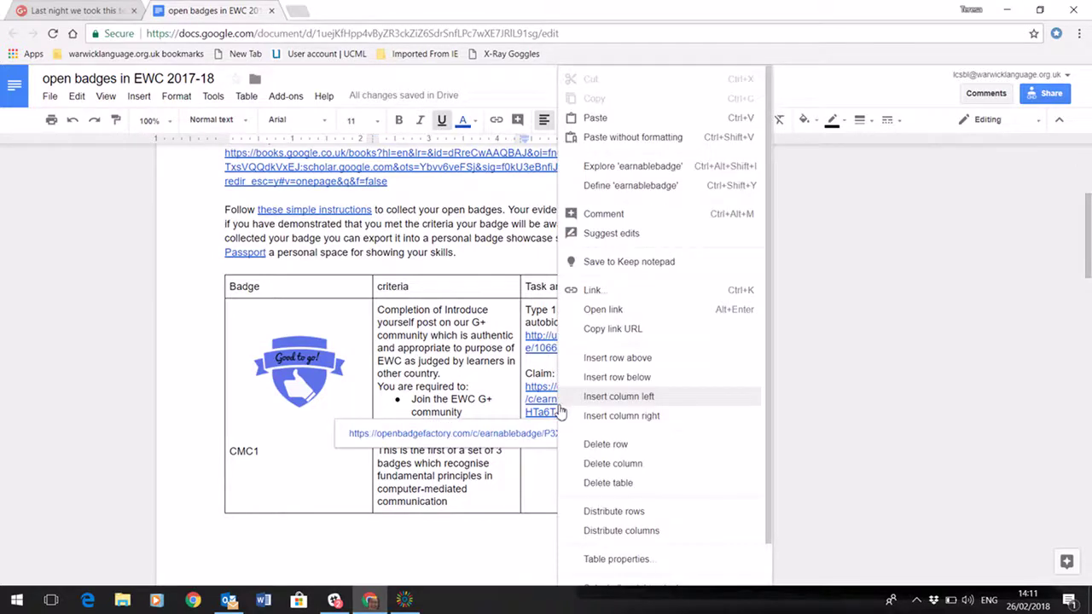
click(603, 312)
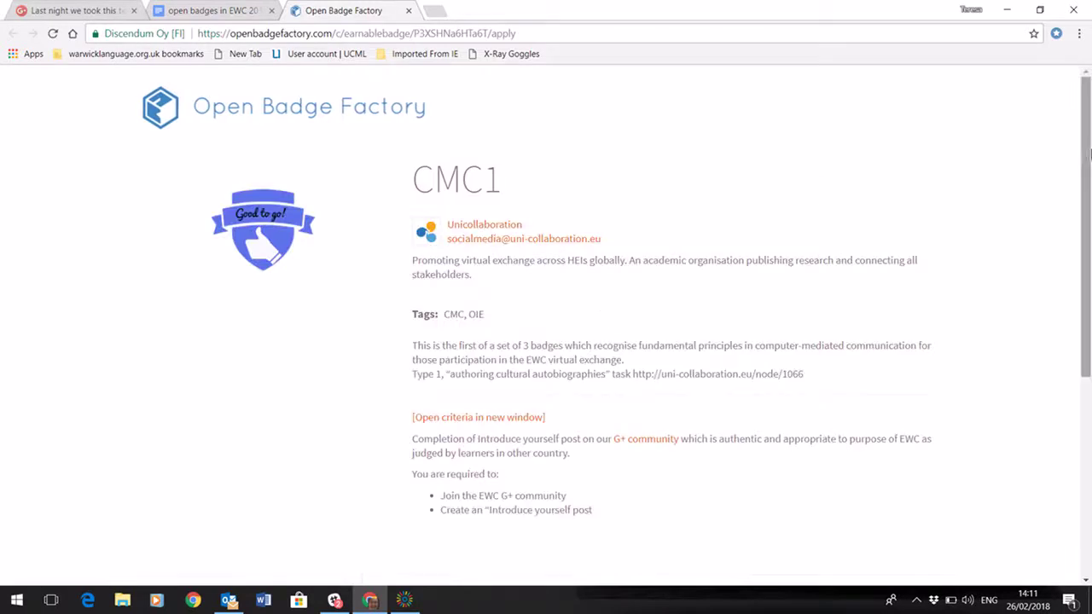
Scroll to the CMC1 claim form and move through the name, email, confirmation and evidence fields
drag(1088, 152, 1087, 358)
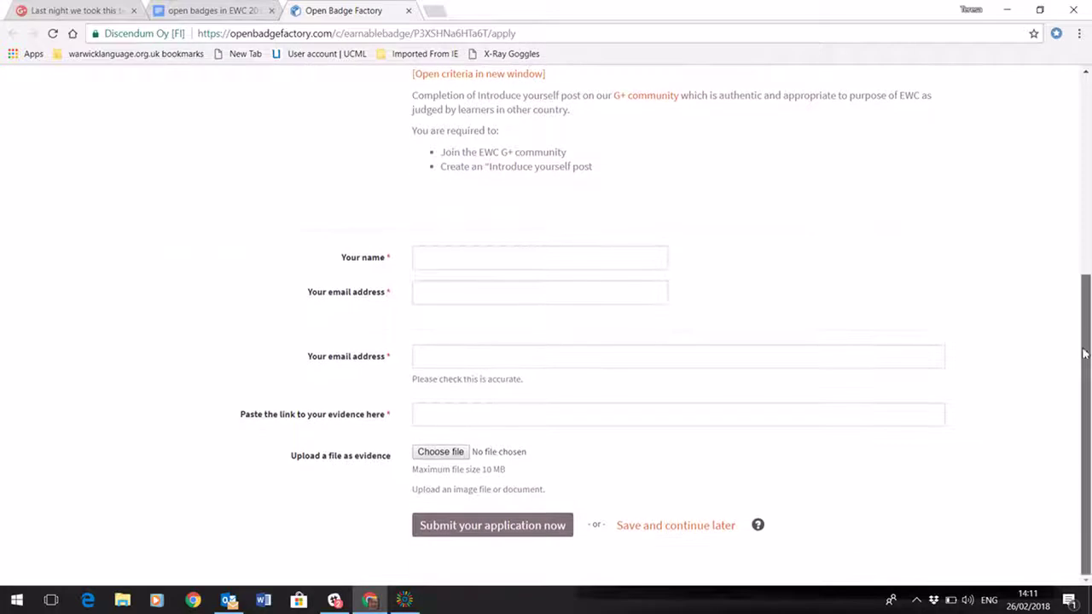
click(426, 260)
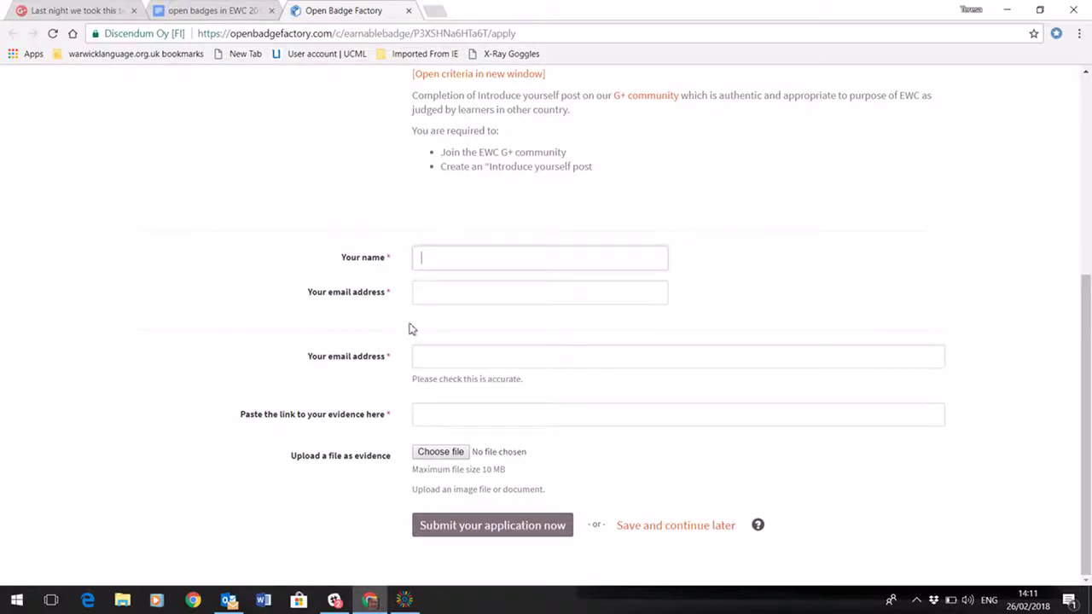
click(436, 291)
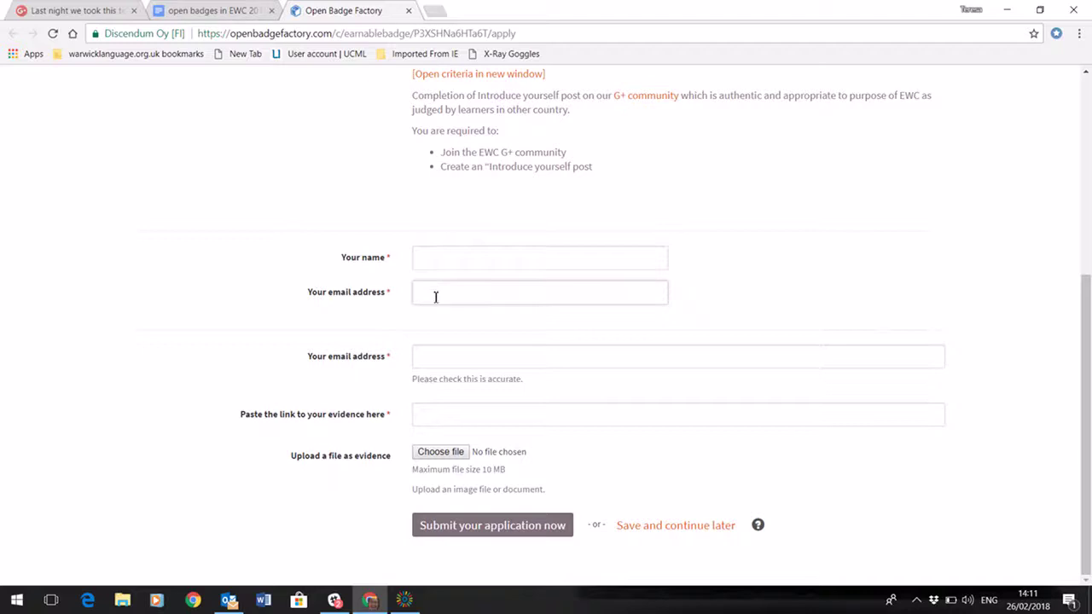
click(430, 358)
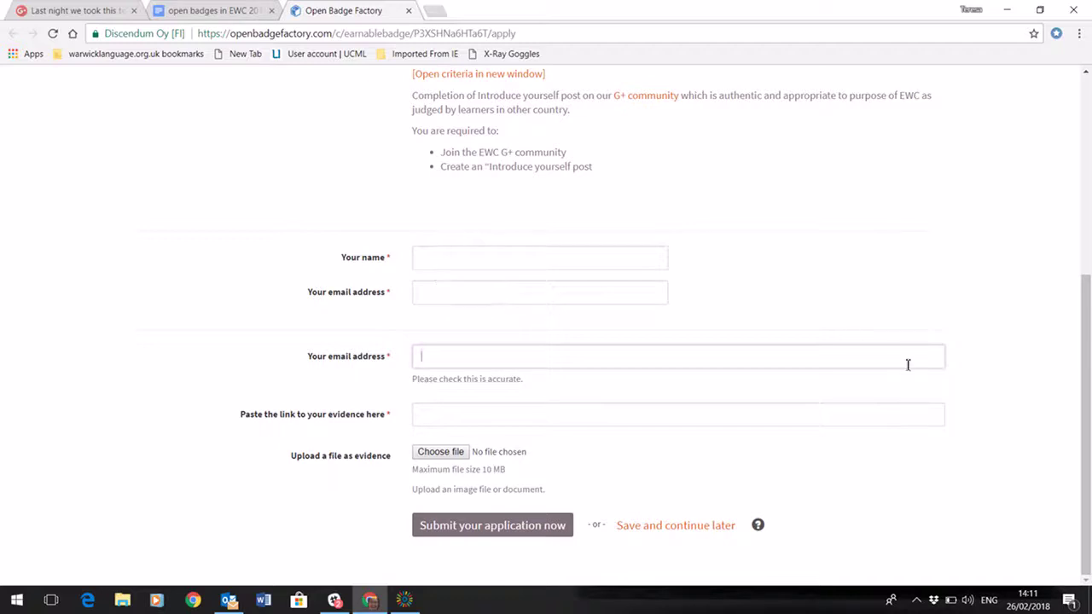
click(441, 418)
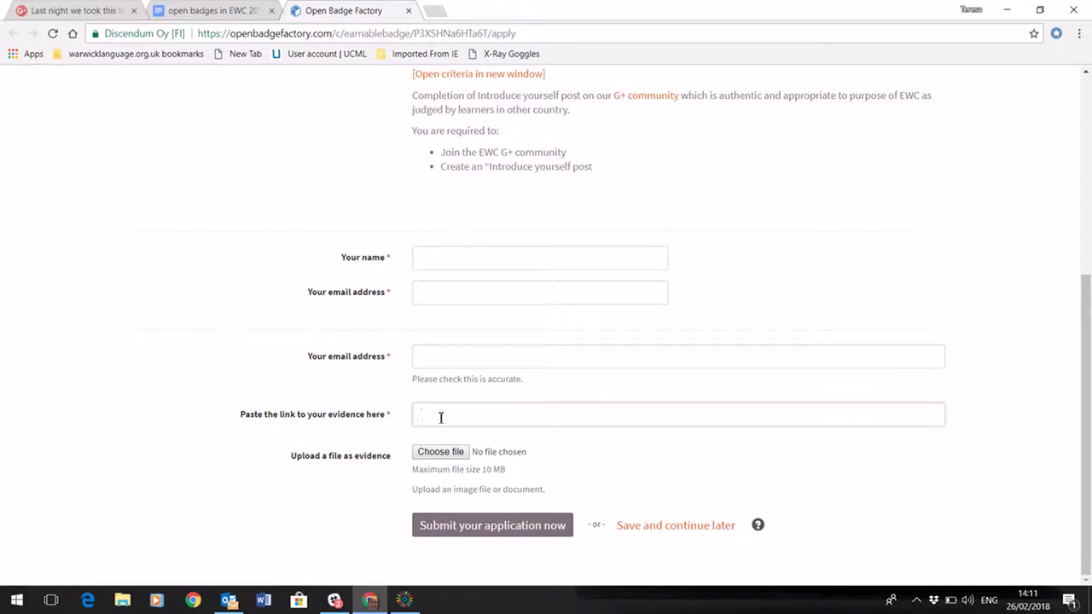
Paste the copied Google+ team-photo post URL into the evidence link field
key(ctrl+v)
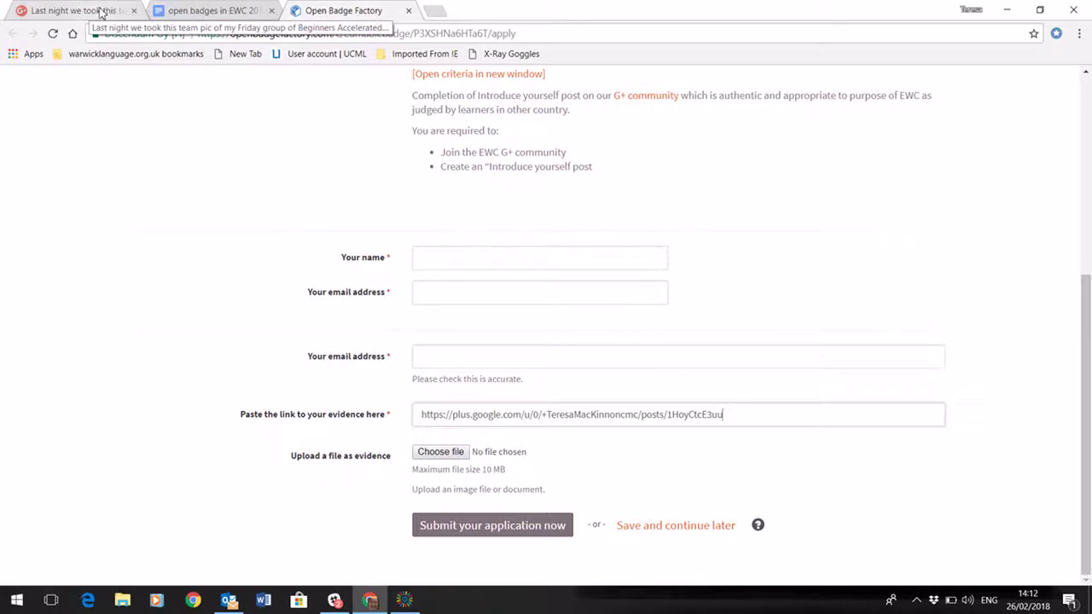
Switch back to the badges document and scroll down to the OIE badge row and its claim link
click(214, 12)
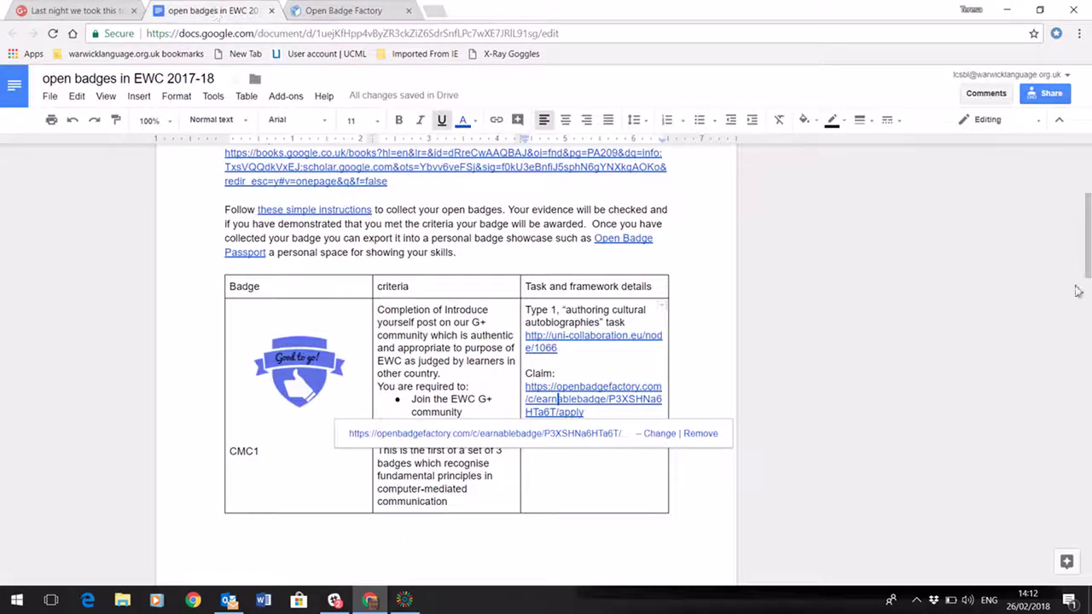
drag(1088, 237, 1088, 440)
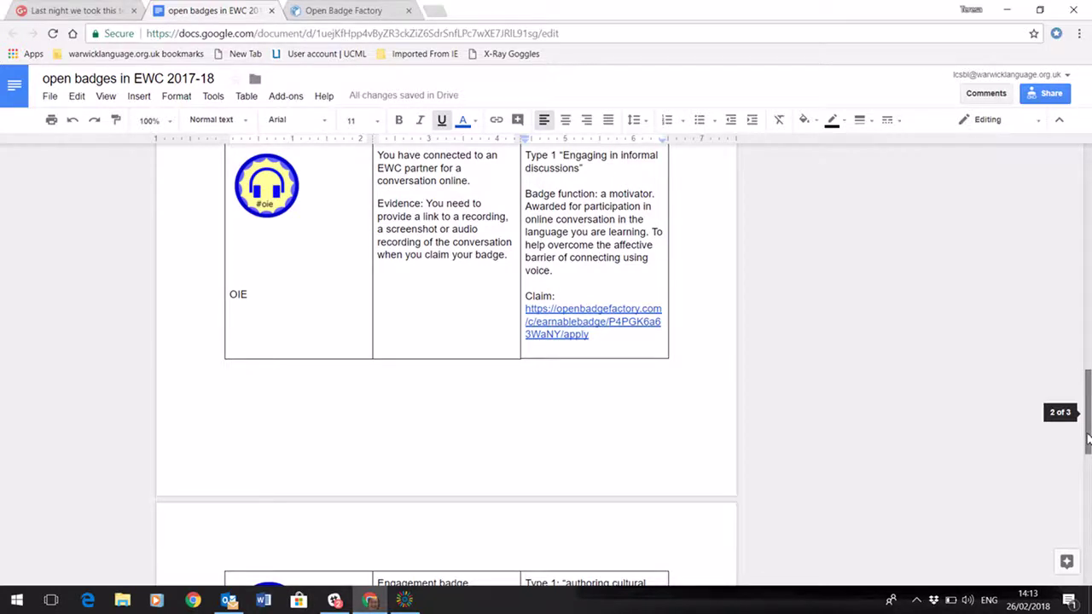
drag(1088, 439, 1088, 439)
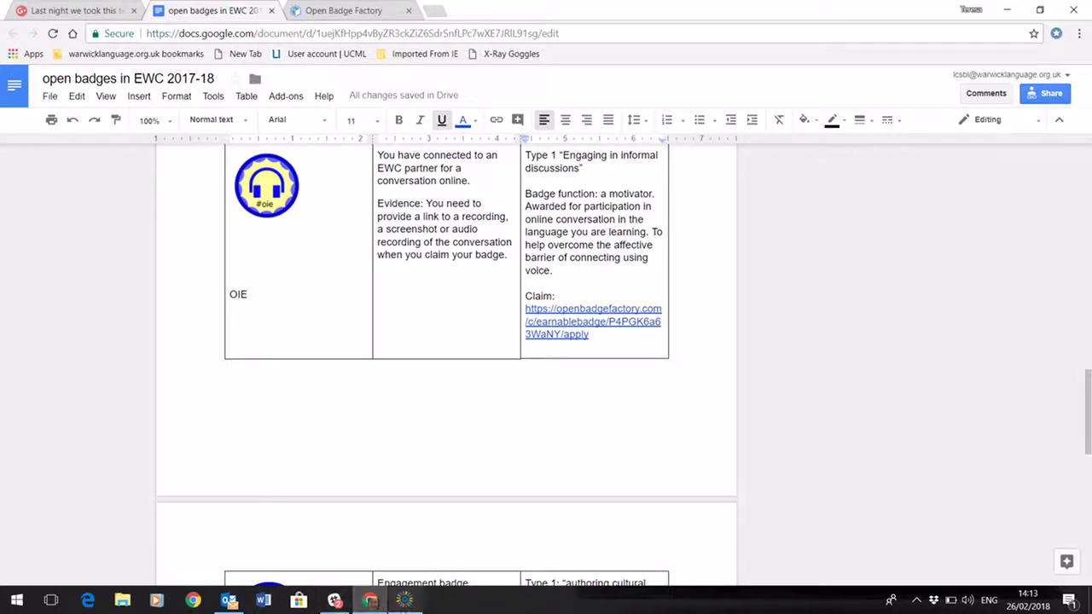